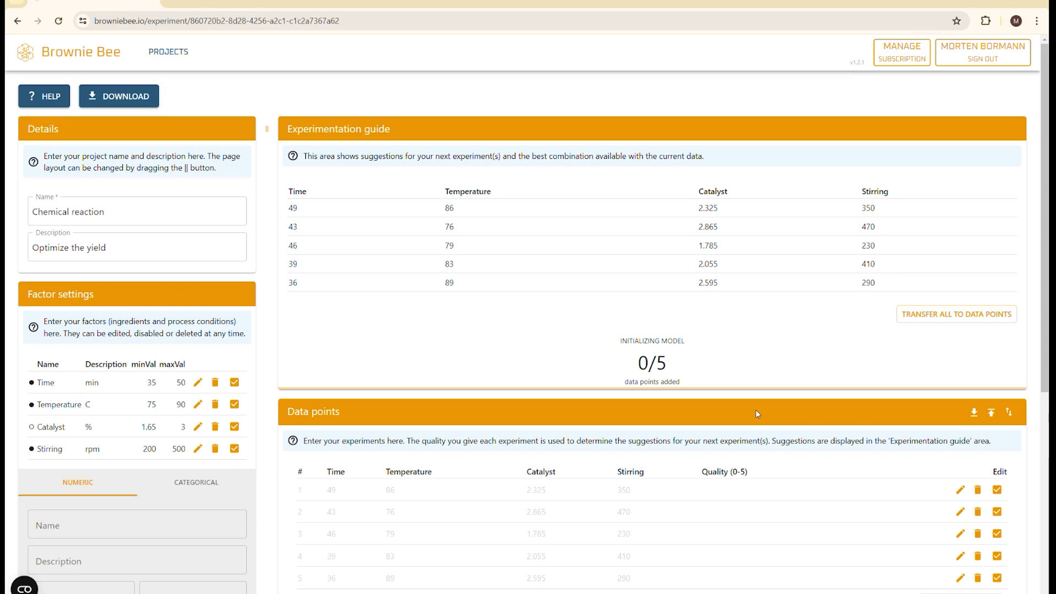
- Record quality 3.05 for data point 1 and 3.49 for data point 2, saving each entry
scroll(756, 410, down, 2)
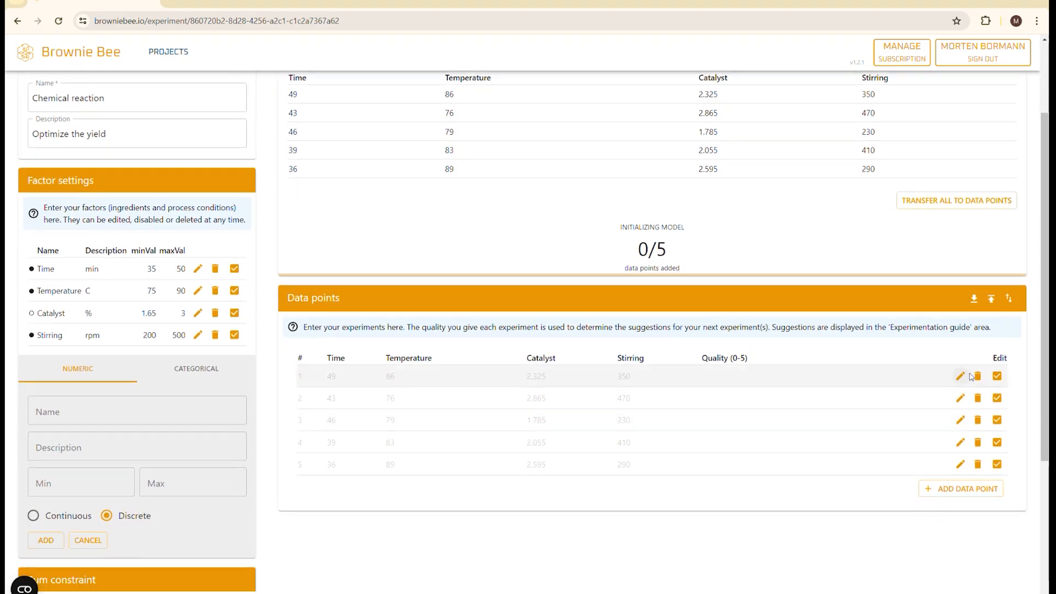
click(960, 377)
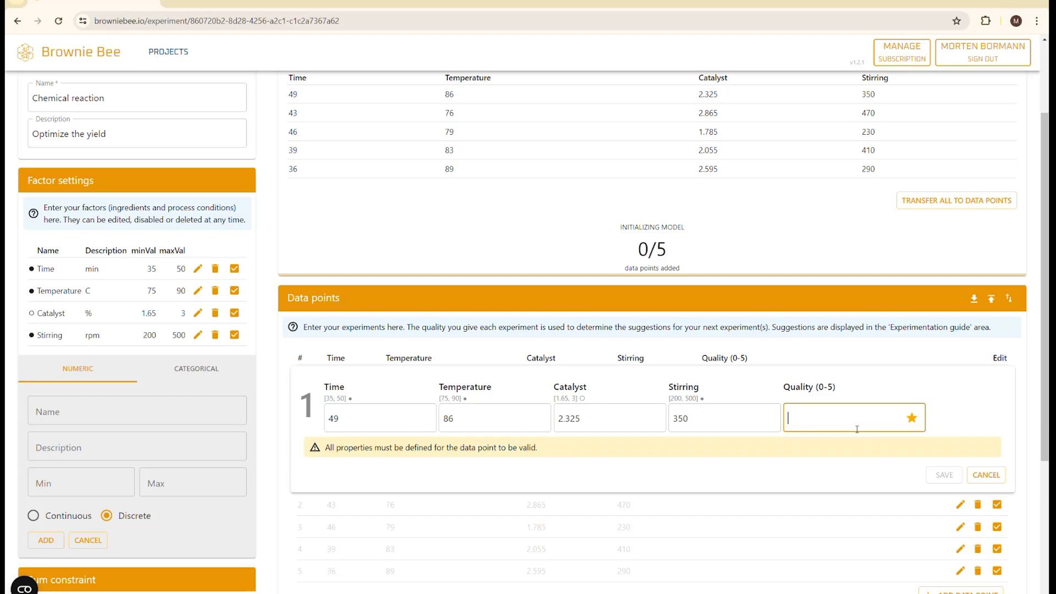
text(3.05)
click(943, 477)
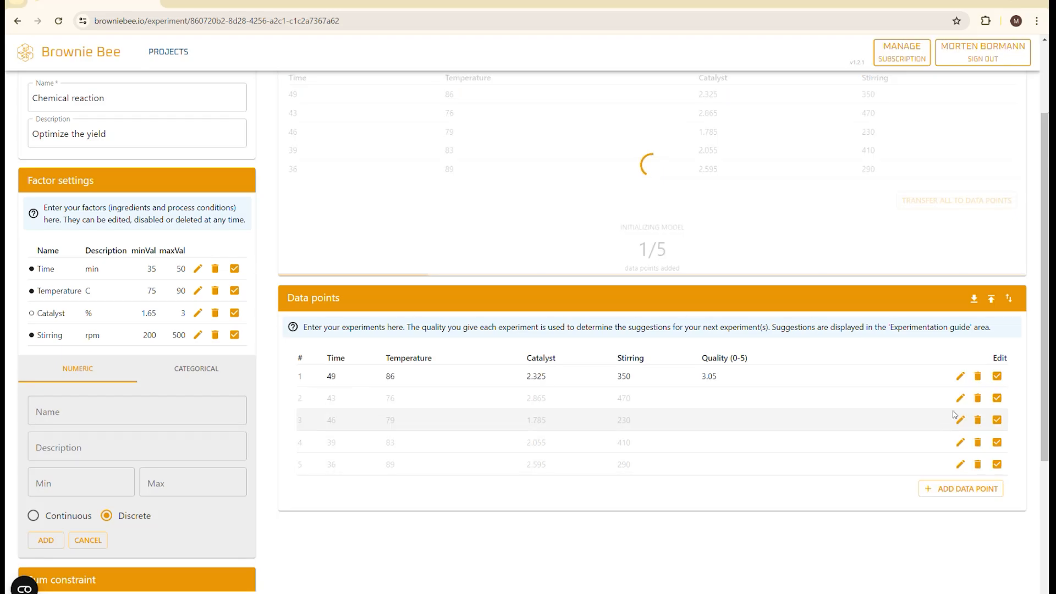
click(960, 399)
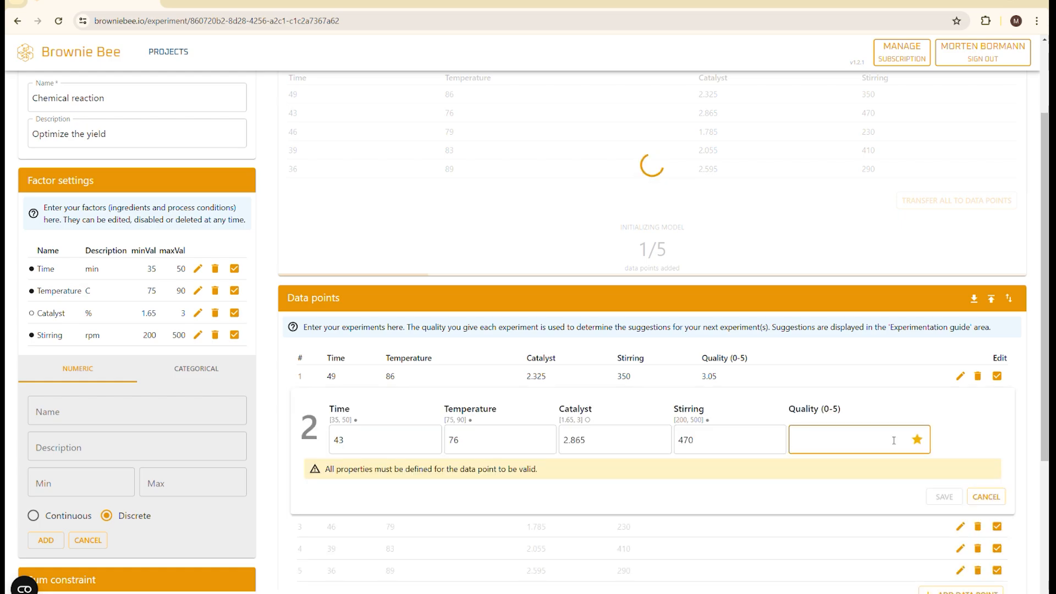
text(3.49)
click(943, 497)
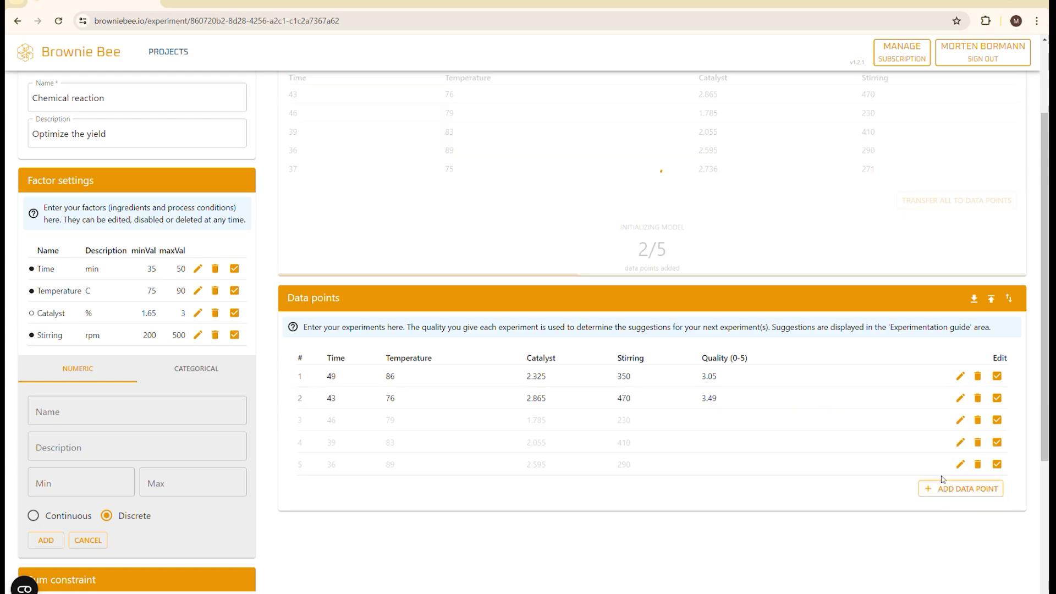
- Record quality 1.83 for data point 3 and 3.09 for data point 4, saving each entry
click(959, 420)
click(889, 463)
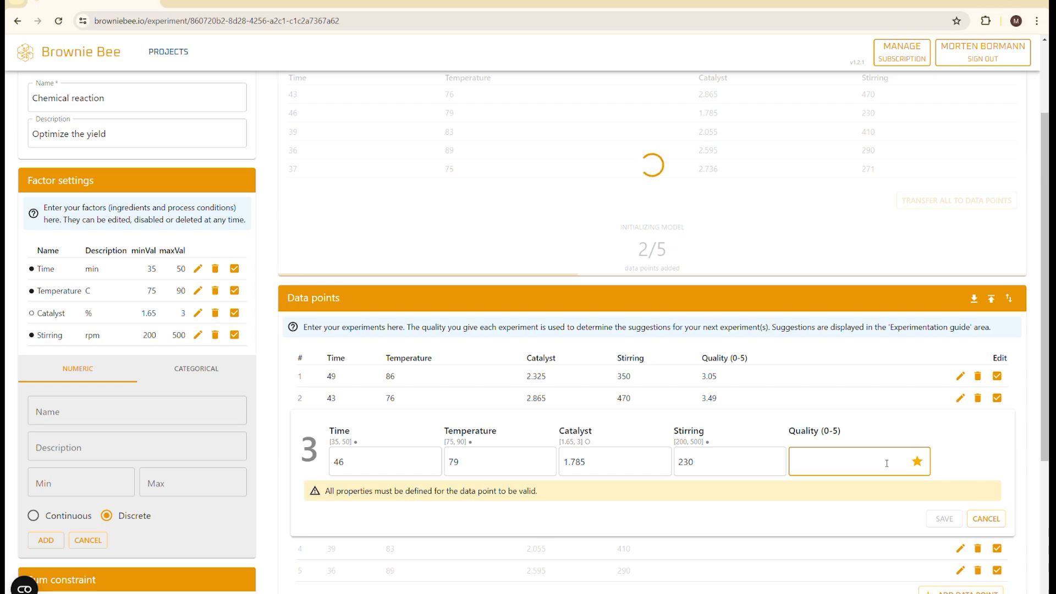
text(1.83)
click(944, 519)
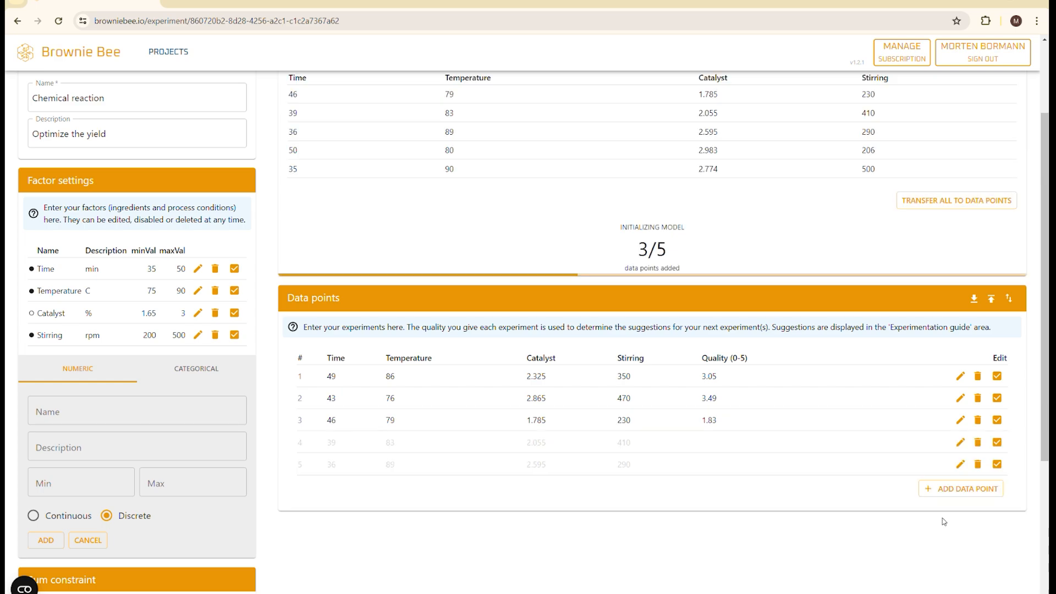
click(960, 442)
click(889, 477)
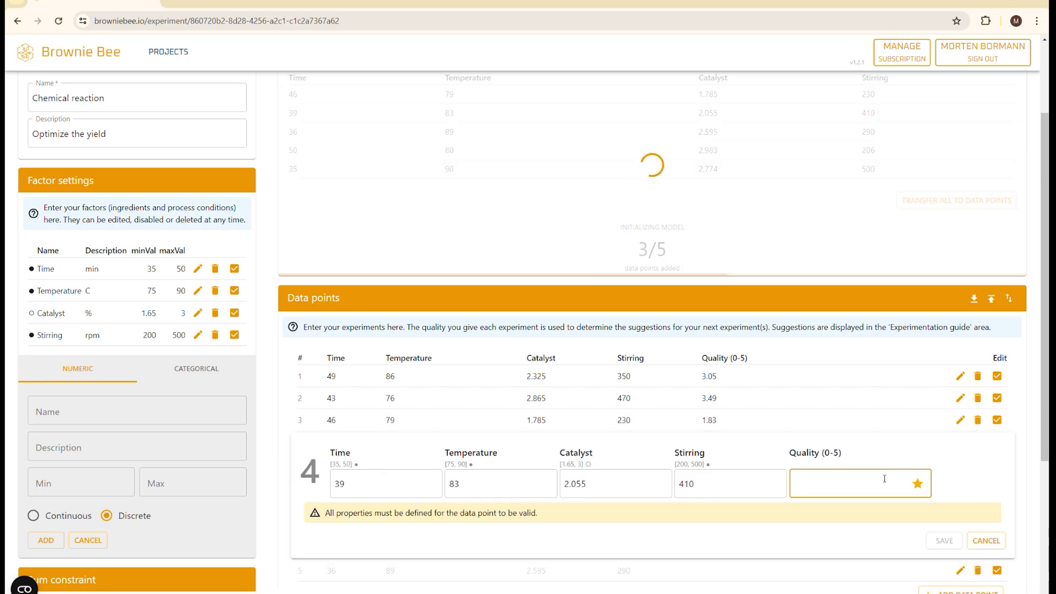
text(3.09)
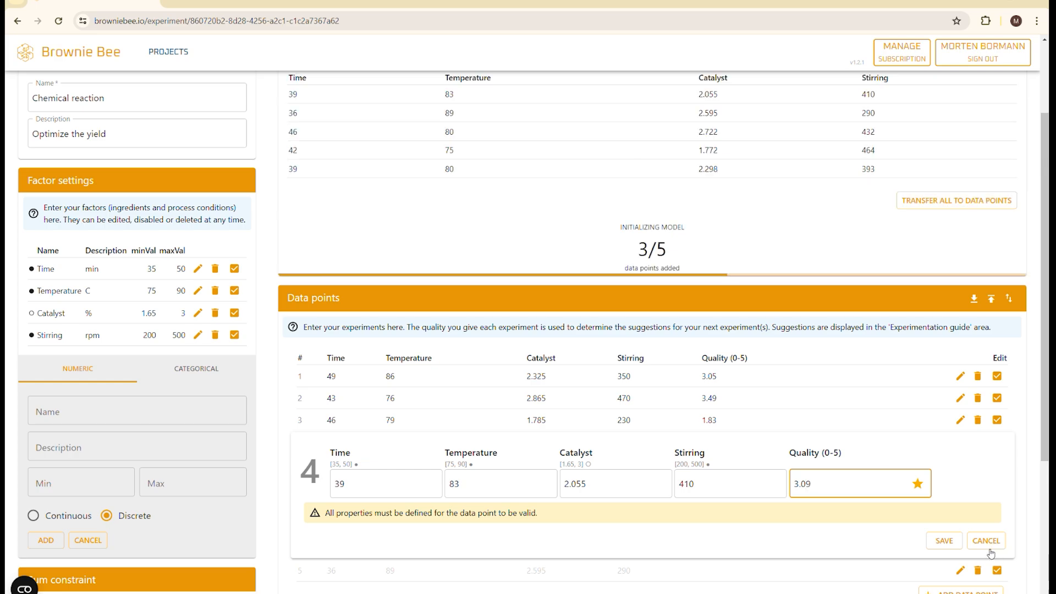
click(943, 540)
- Enter a quality of 2.79 for data point 5 and save it
click(960, 464)
click(880, 503)
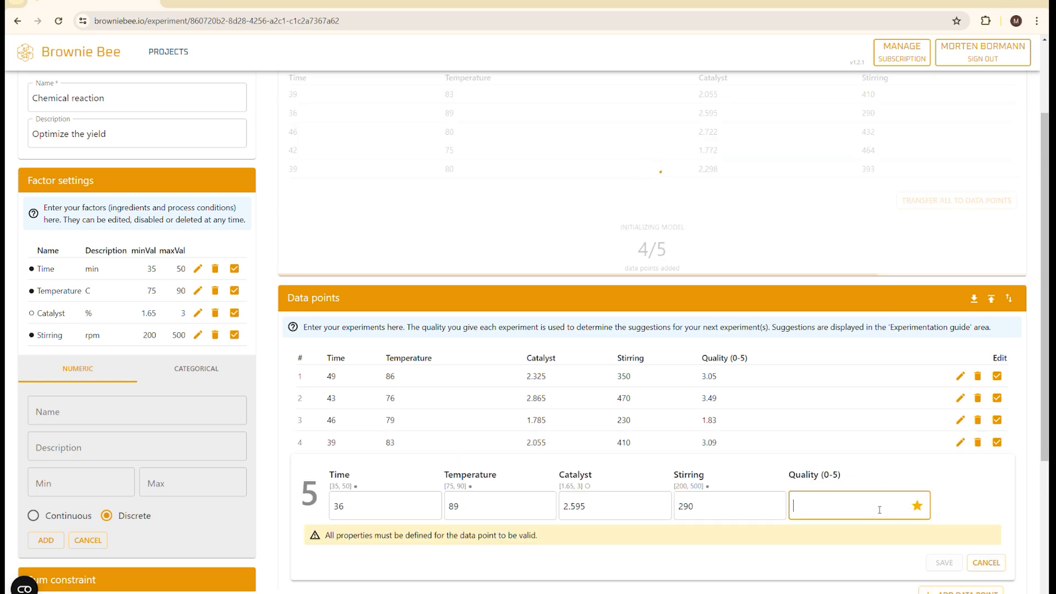
text(2.79)
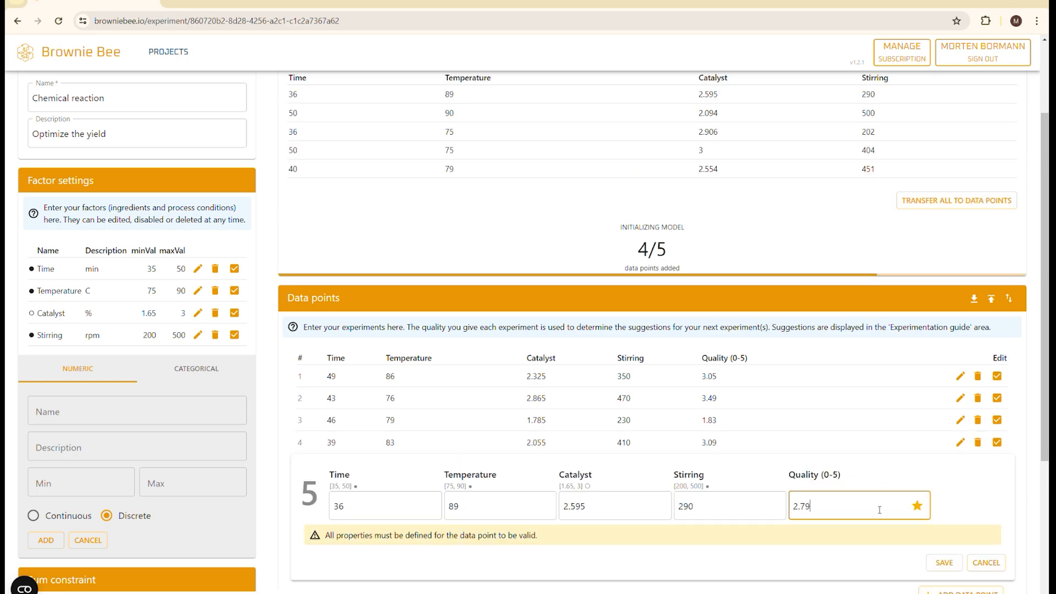
click(944, 562)
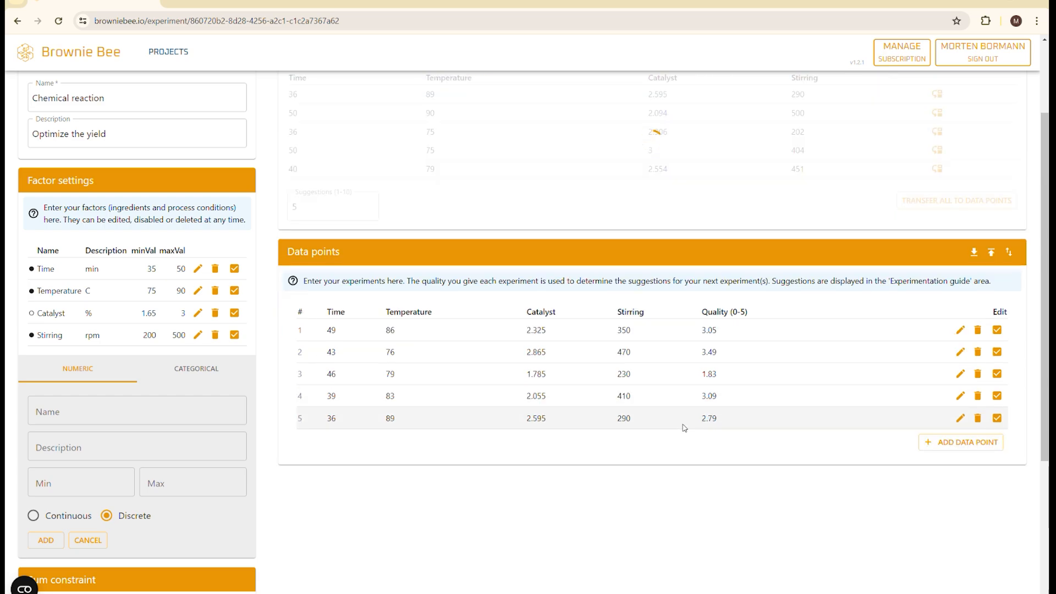
- Set the number of suggestions in the experimentation guide to 1
scroll(684, 428, up, 2)
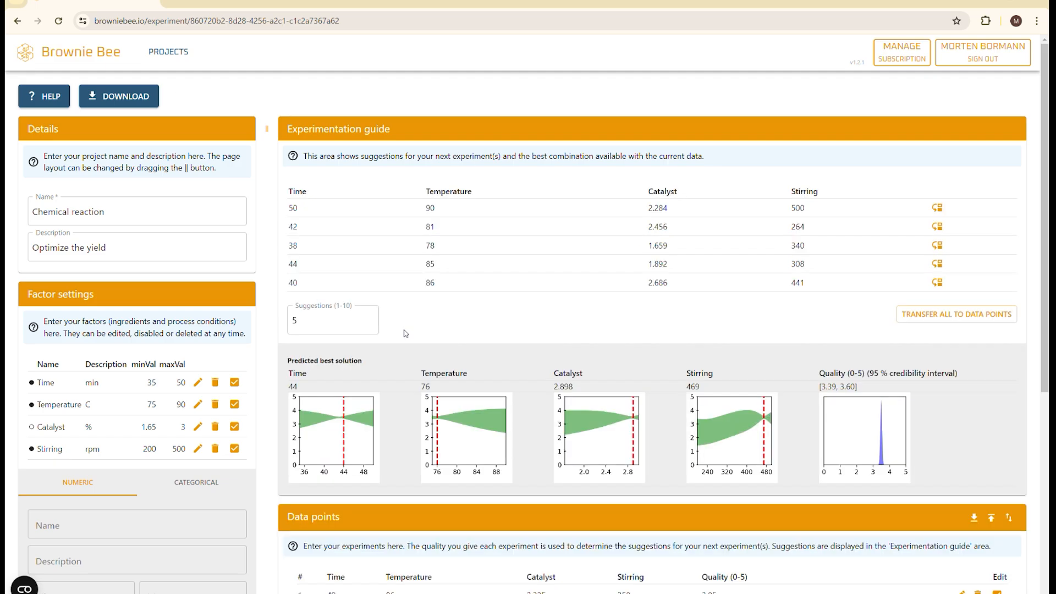
drag(330, 321, 149, 309)
text(1)
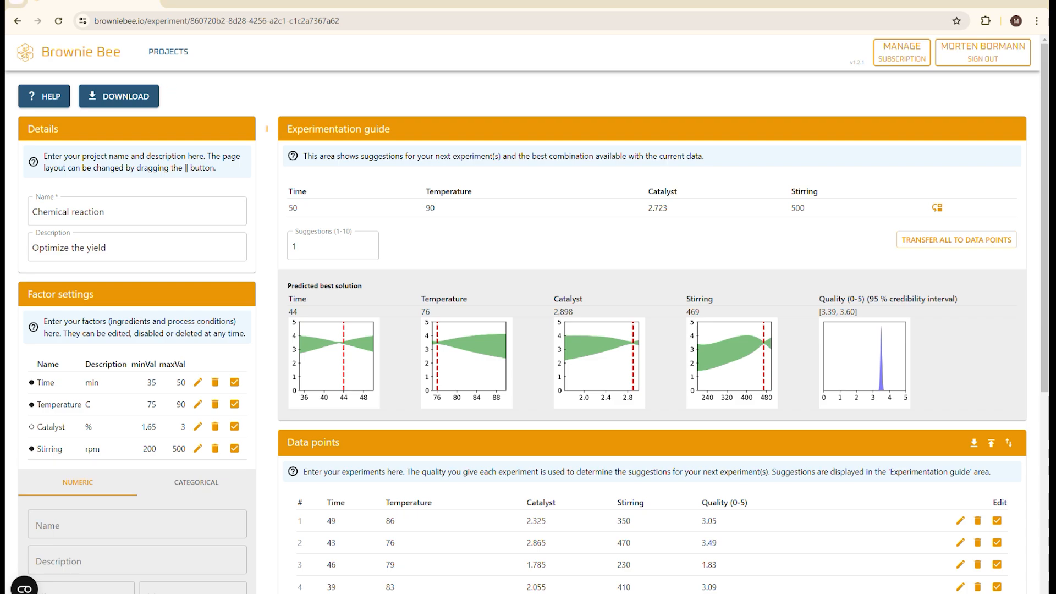
- Transfer the suggested experiment to the data points and save it as point 6 with quality 3.69
click(940, 209)
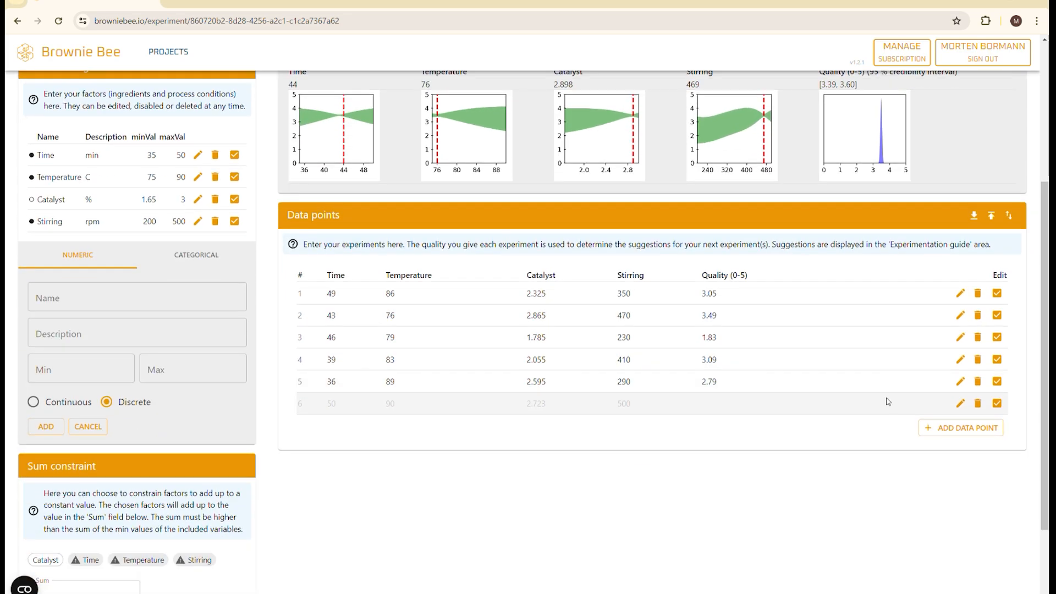
click(960, 403)
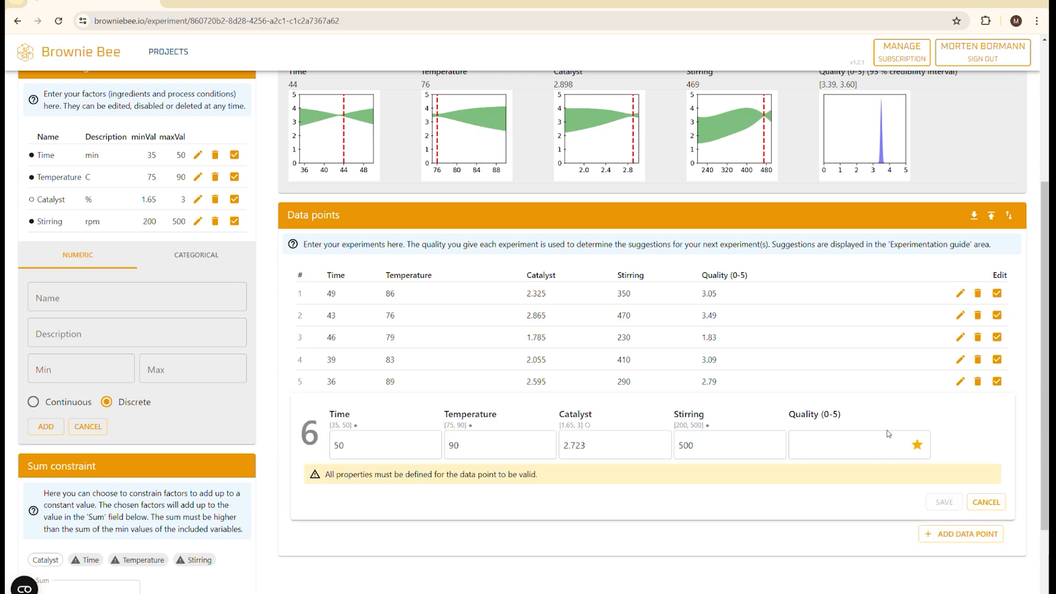
click(864, 451)
text(3.69)
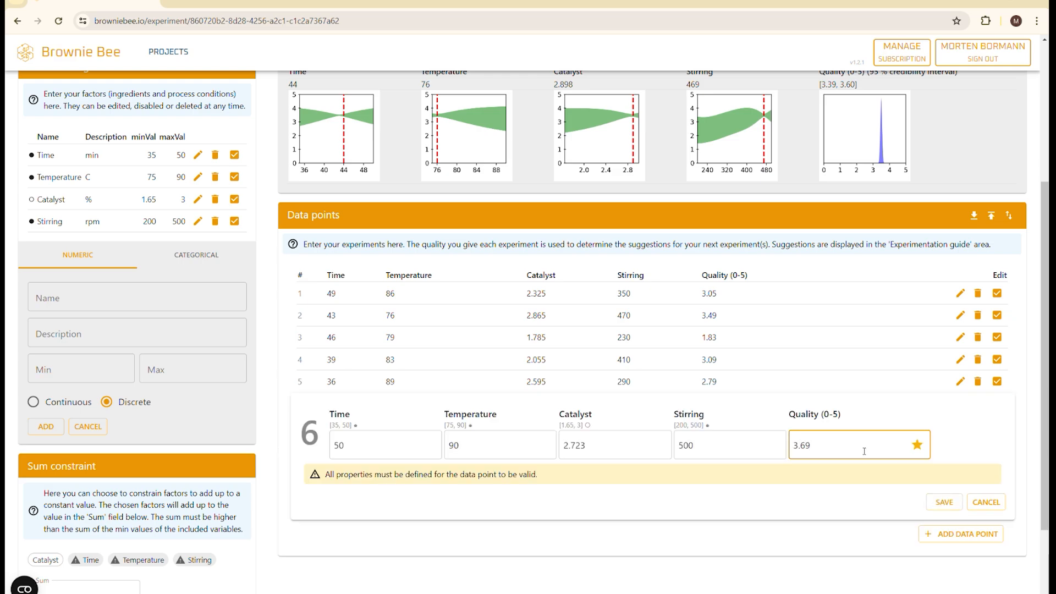
click(942, 502)
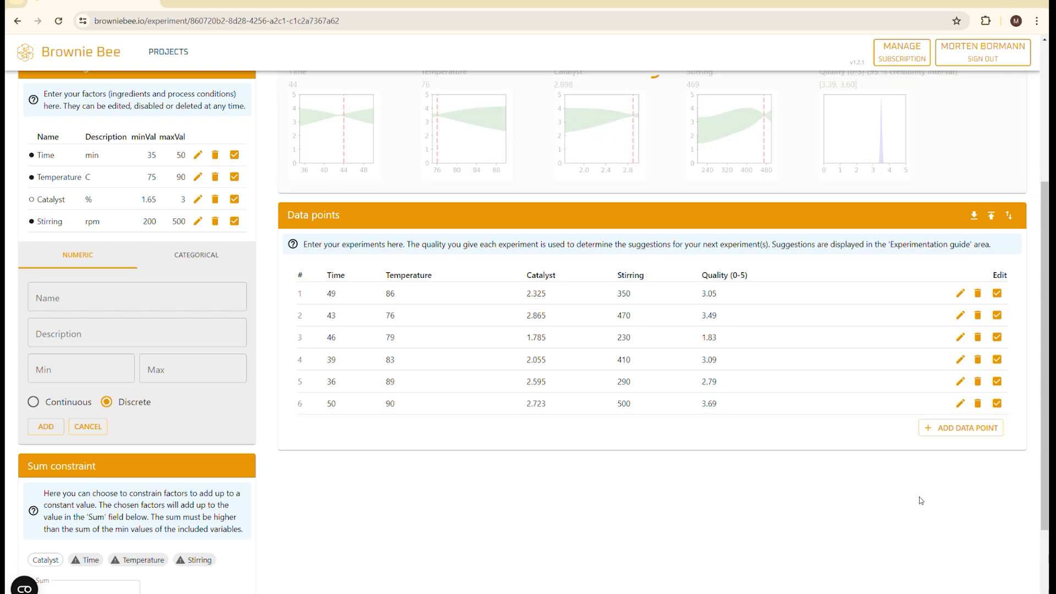
- Transfer the new suggested experiment to the data points and save it as point 7 with quality 1.10
scroll(825, 467, up, 4)
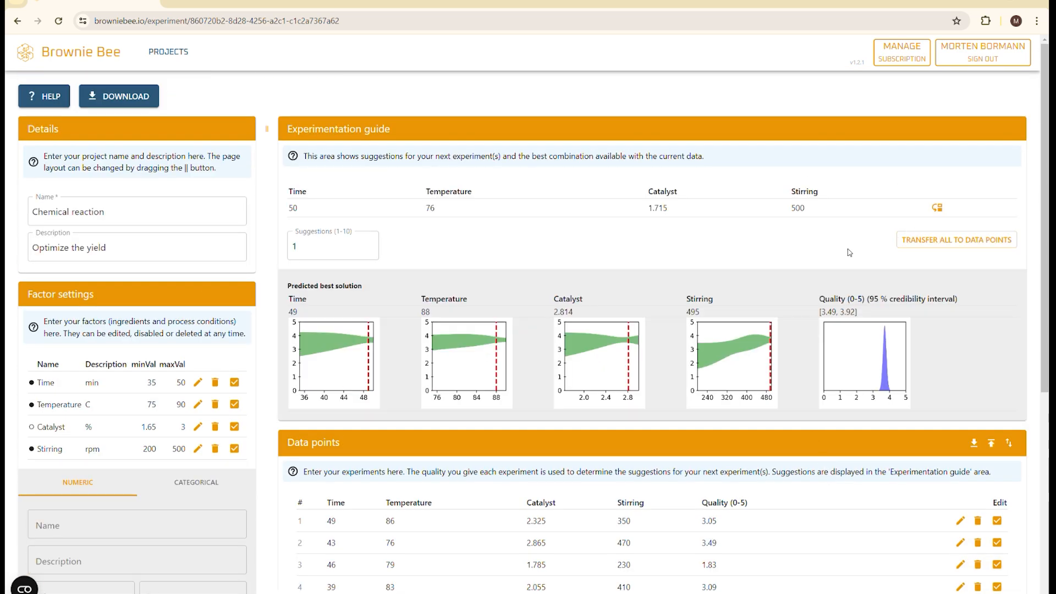
click(936, 208)
scroll(770, 390, down, 3)
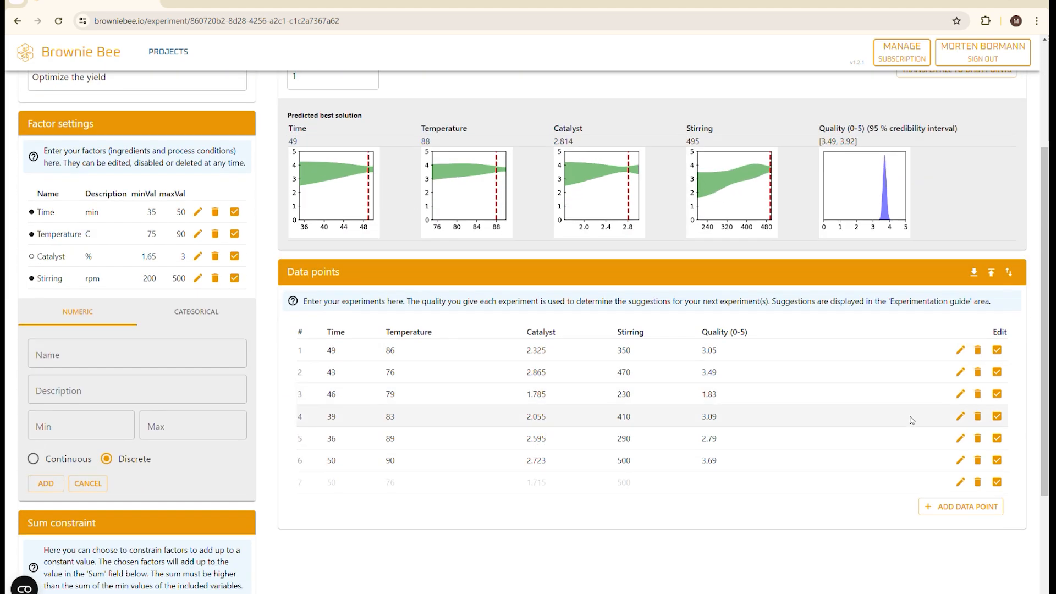
click(959, 482)
click(820, 526)
text(1.)
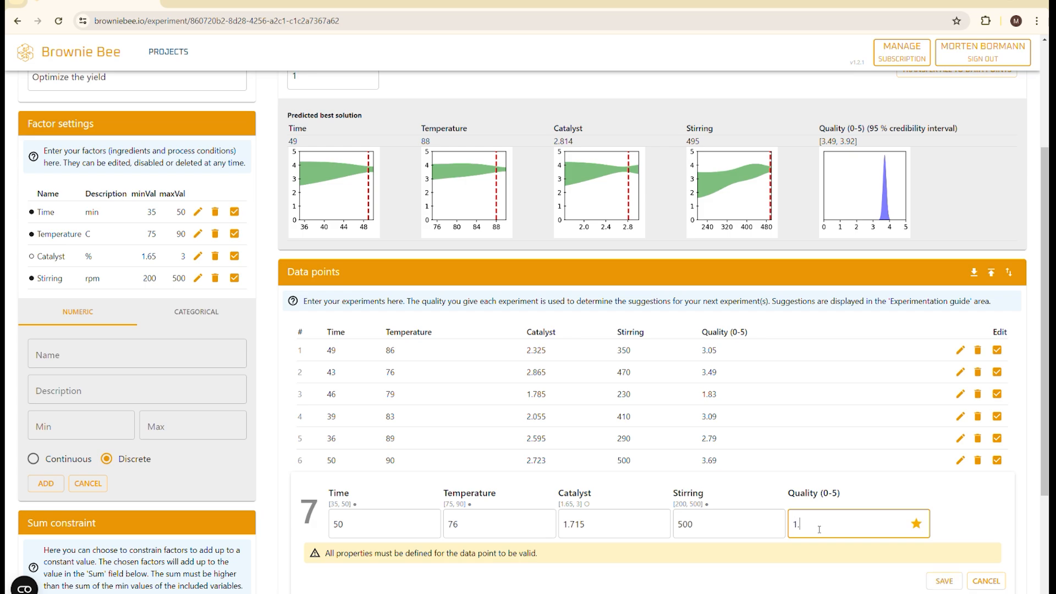
text(10)
click(944, 581)
- Transfer the next suggestion to the data points and save it as point 8 with quality 3.86
scroll(870, 388, up, 3)
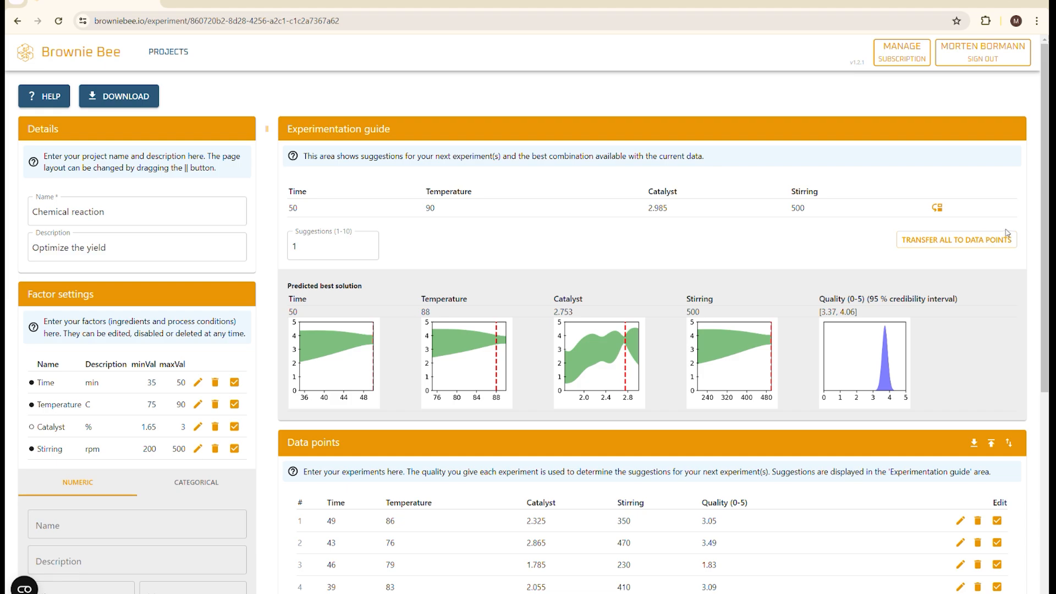
click(937, 210)
scroll(869, 432, down, 4)
click(961, 447)
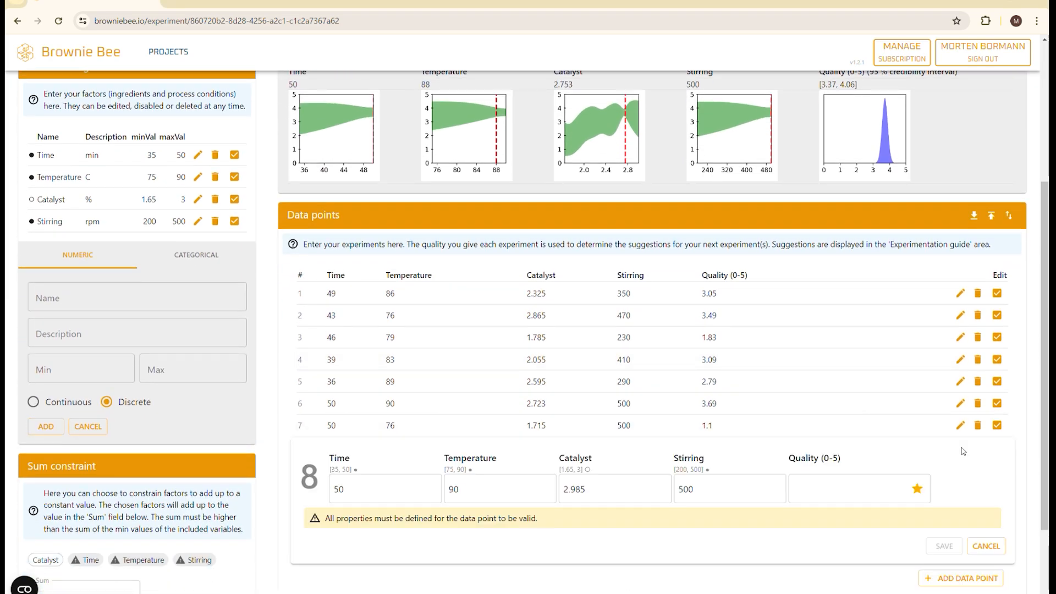
text(3)
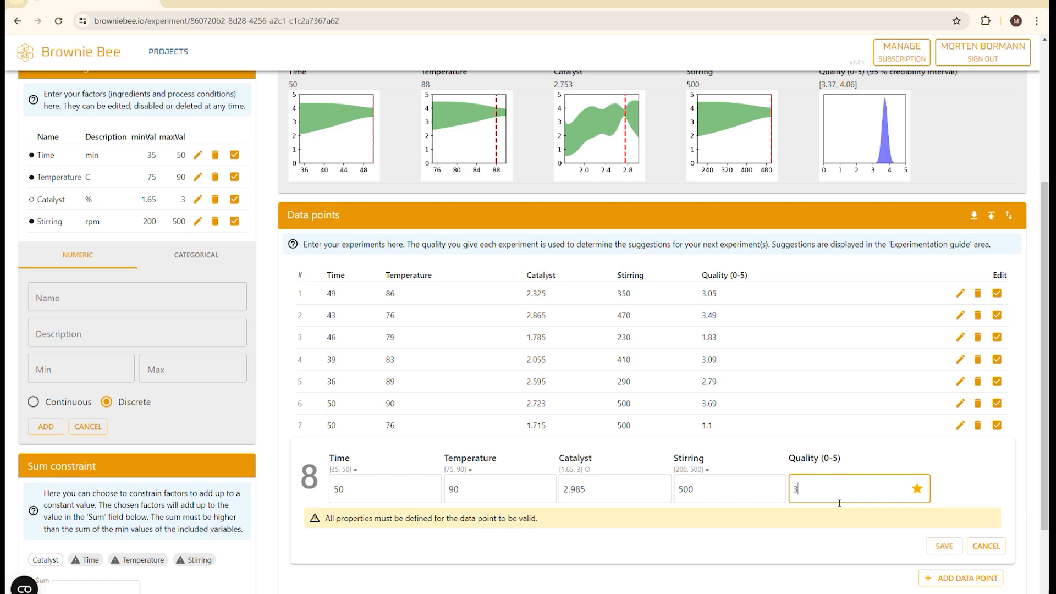
text(.86)
click(942, 545)
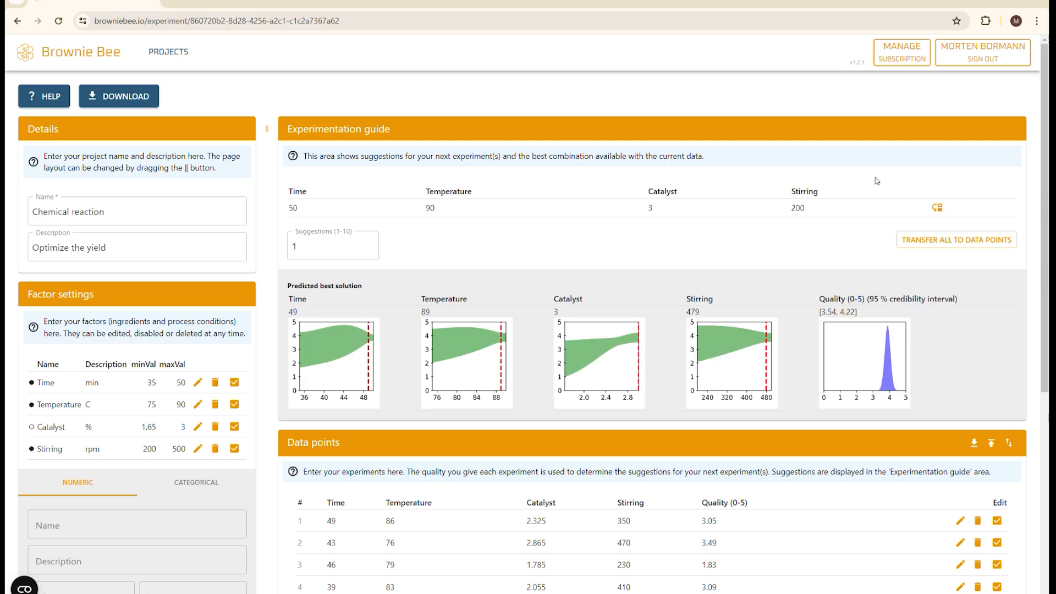
- Add the current suggestion to the data points as point 9 and save its quality as 3.90
click(942, 212)
scroll(896, 439, down, 5)
click(960, 416)
click(828, 469)
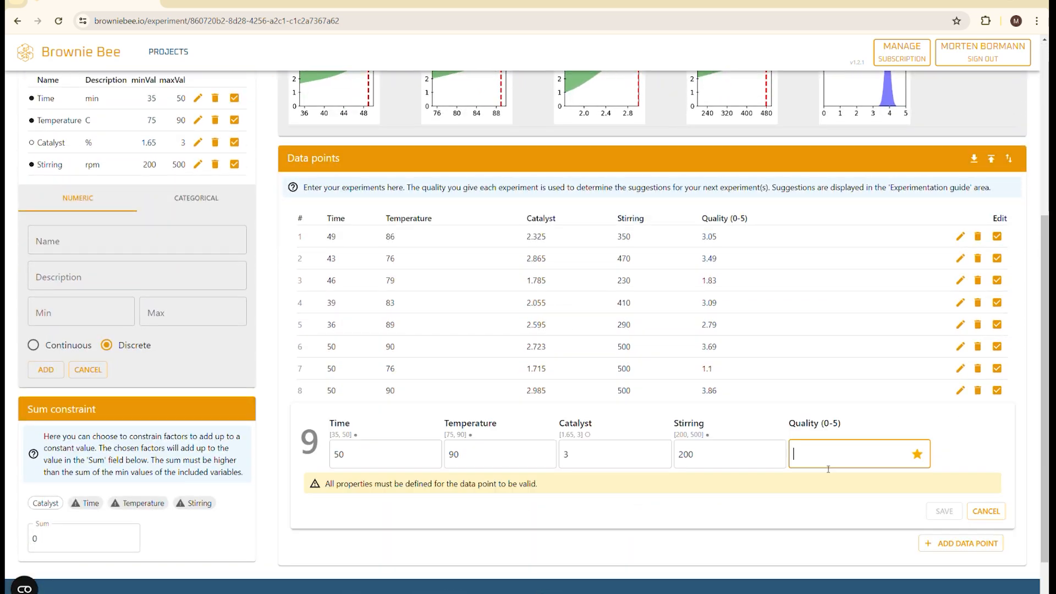
text(3.90)
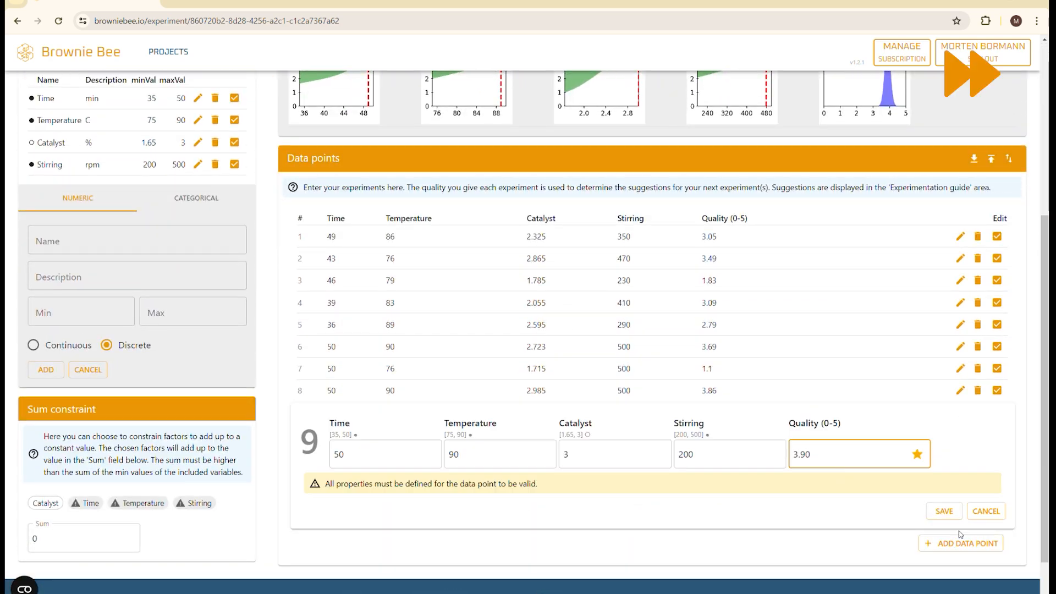
click(943, 512)
- Add the updated suggestion to the data points as point 10 and save its quality as 3.24
scroll(935, 520, up, 5)
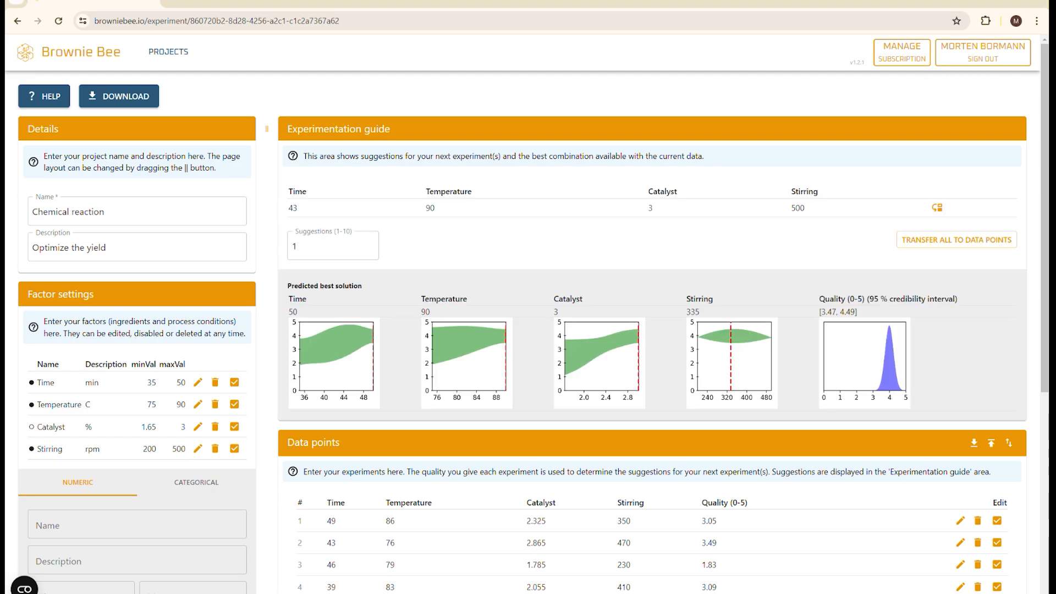
click(937, 207)
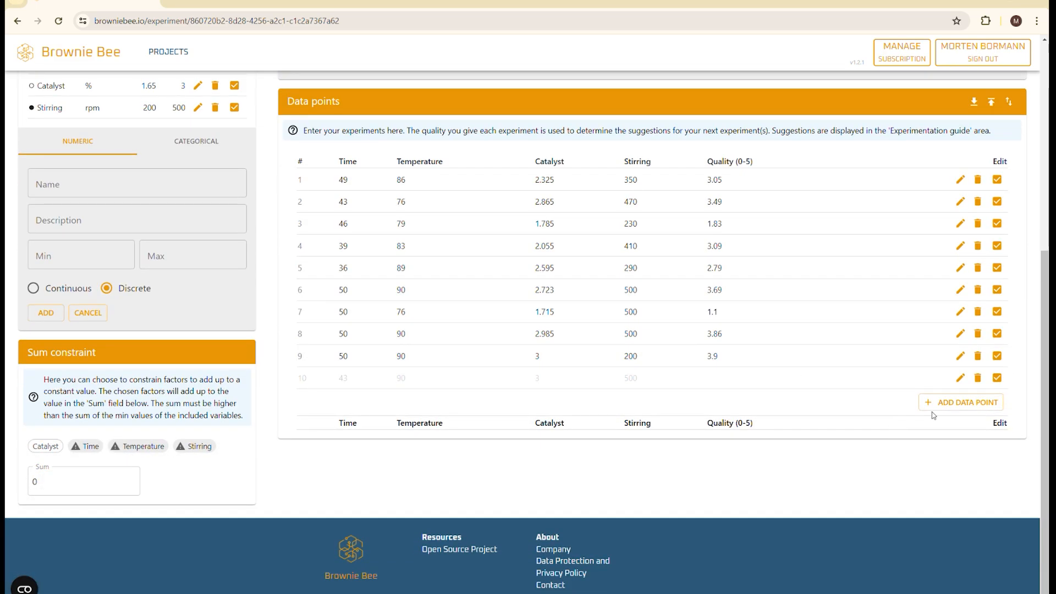
click(959, 378)
click(820, 419)
text(3.24)
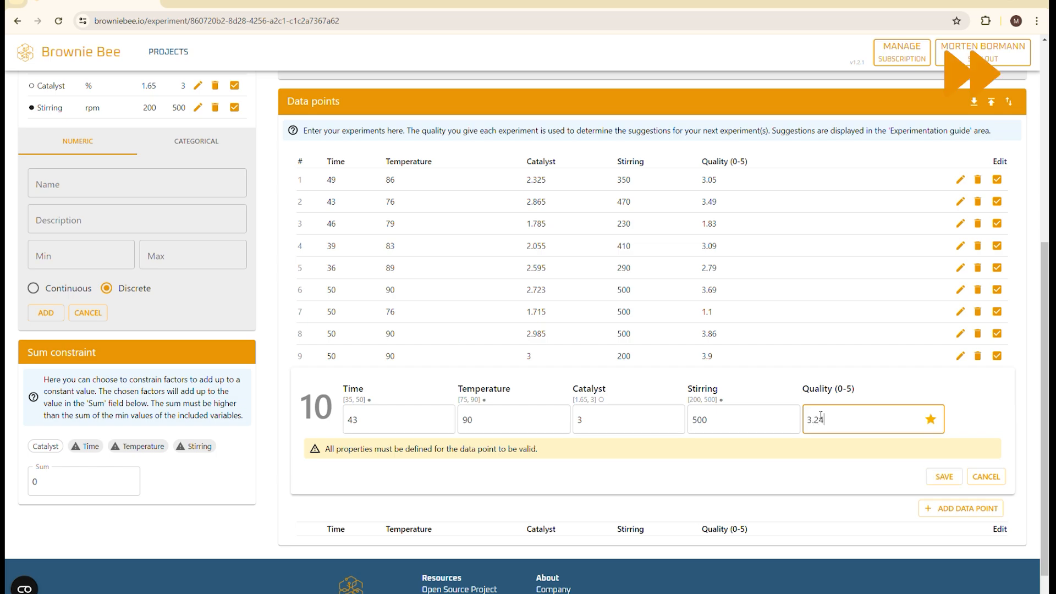
click(944, 476)
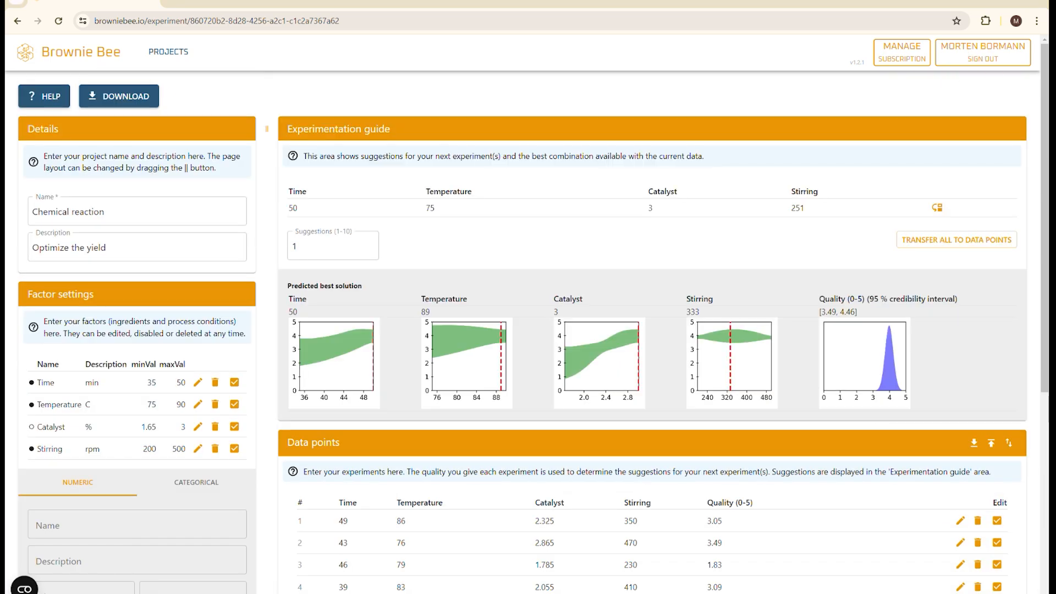
- Transfer the suggested experiment to the data points as point 11 and save its quality as 3.92
click(937, 208)
click(960, 457)
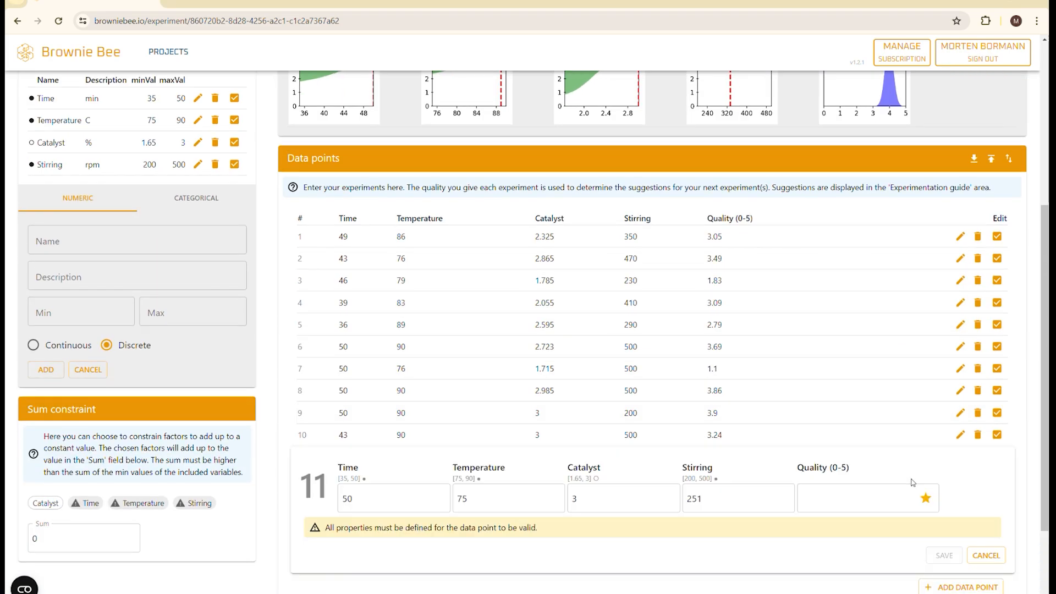
click(889, 497)
text(3.92)
click(960, 554)
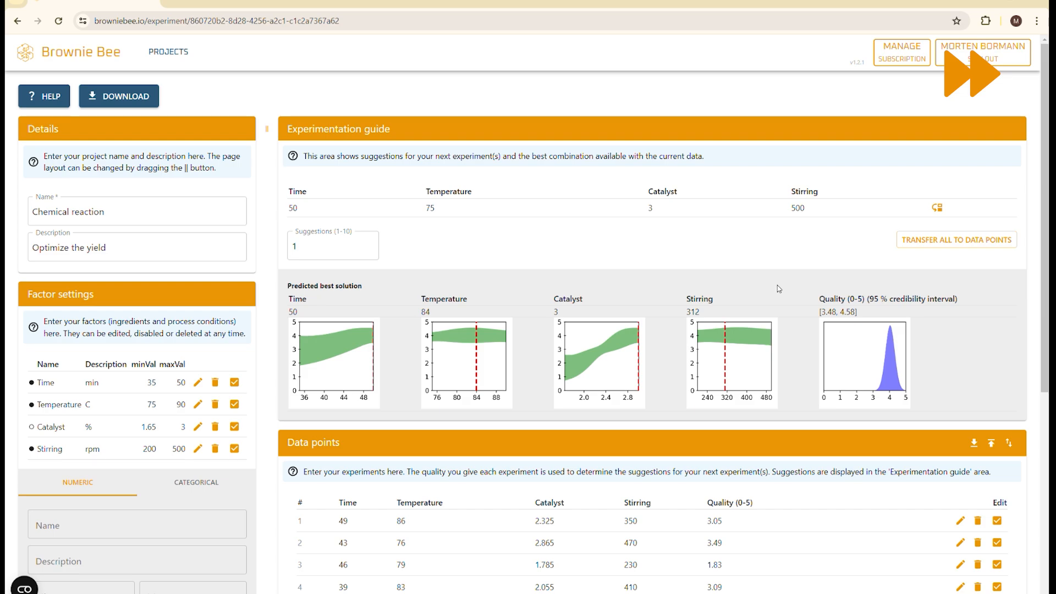
- Transfer the suggested experiment to the data points as point 12 and save its quality as 3.79
click(938, 209)
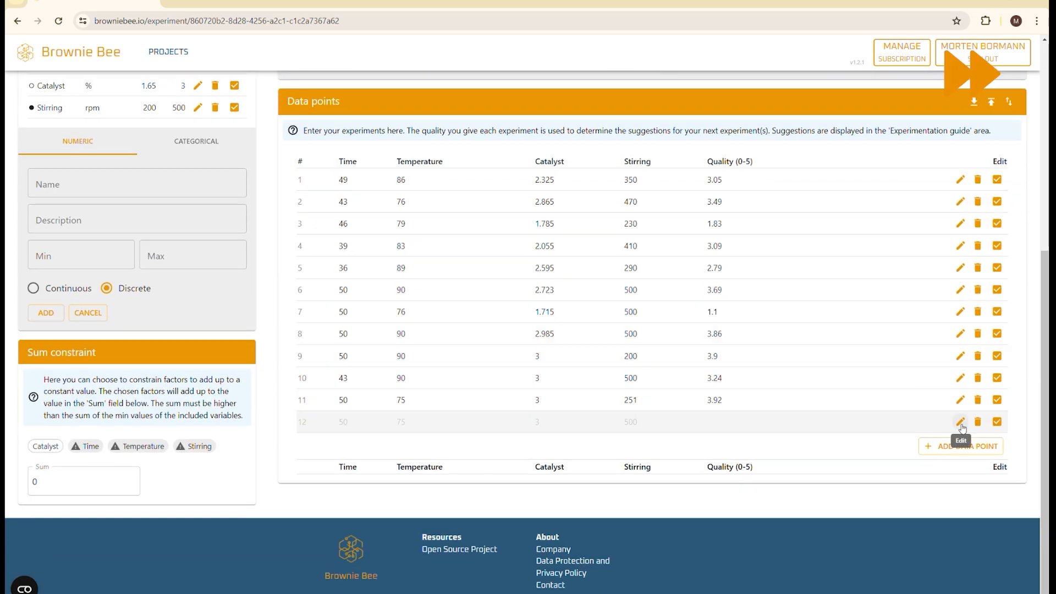
click(961, 424)
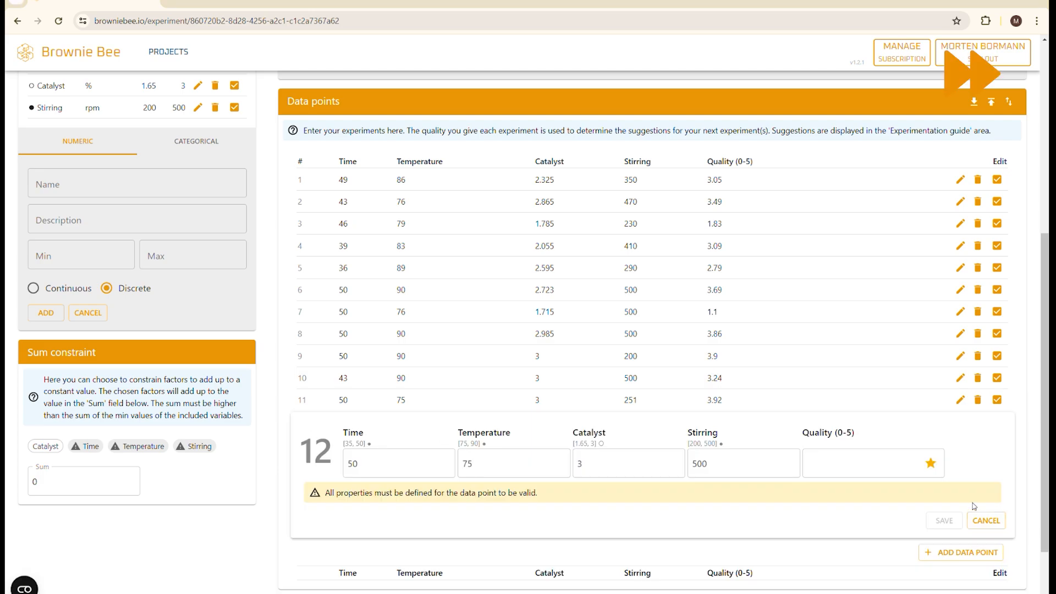
click(863, 467)
text(3.79)
click(957, 521)
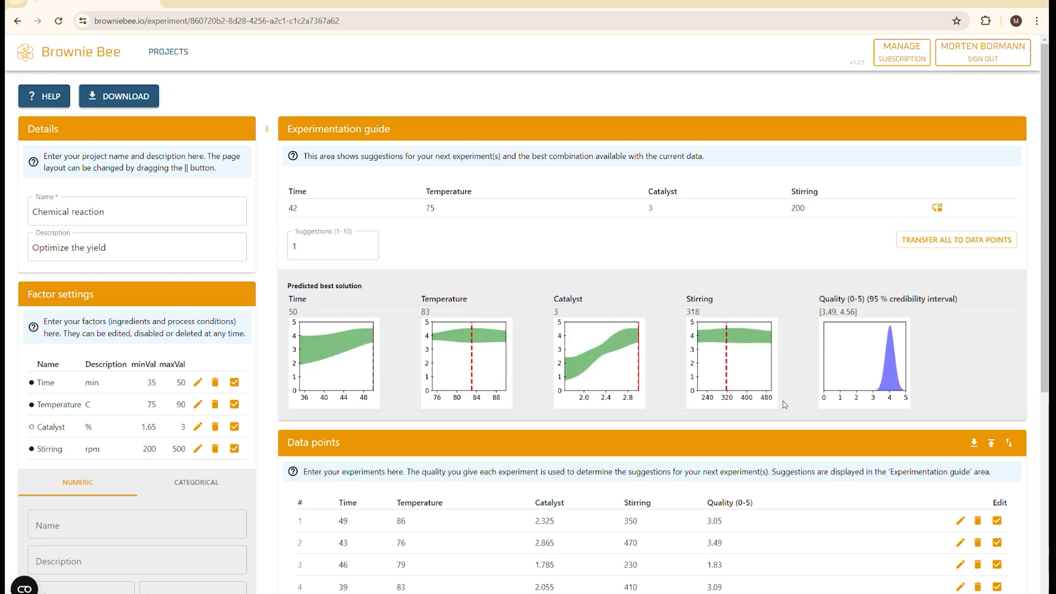
- Add the new suggestion to the data points as point 13 and save its quality as 3.35
click(923, 243)
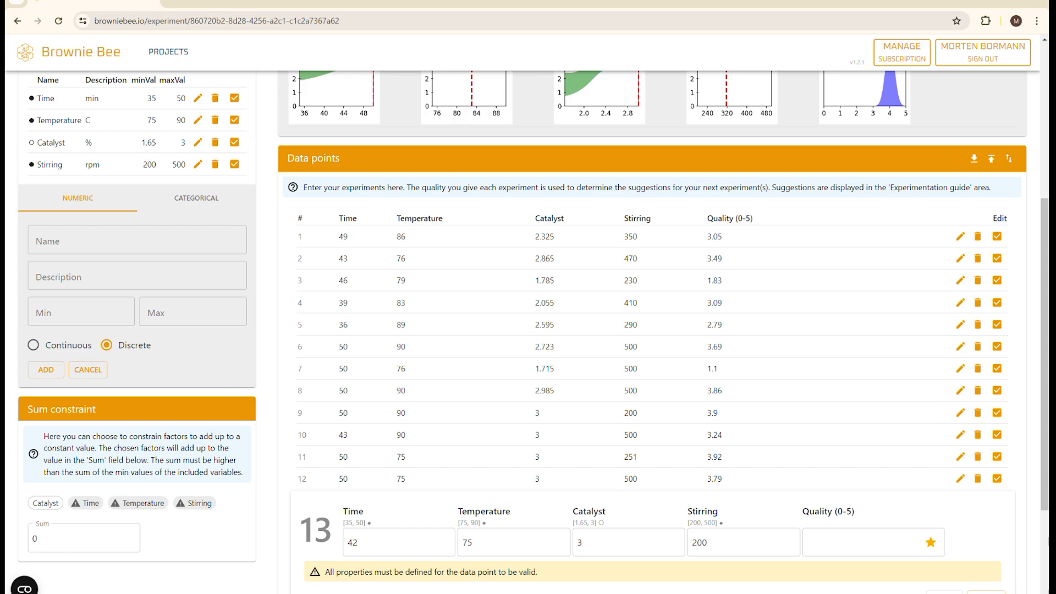
click(813, 543)
text(3)
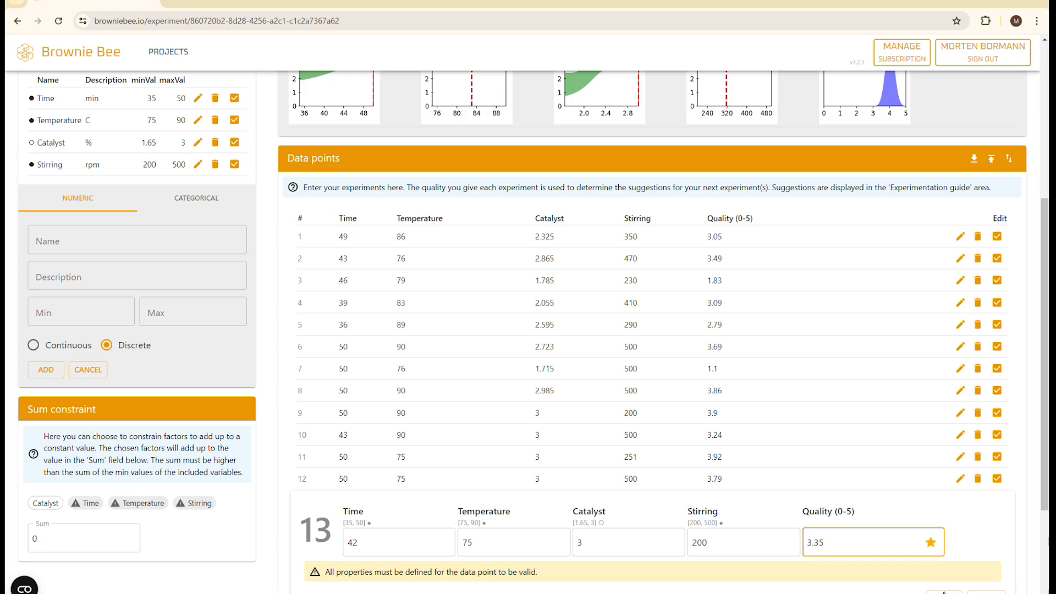
text(.35)
click(943, 592)
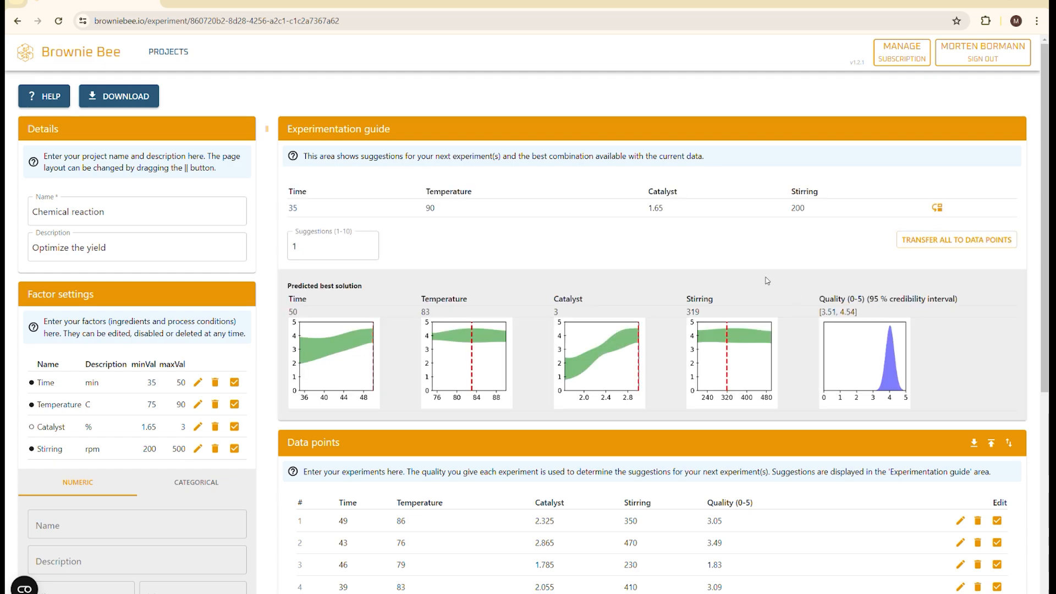
- Examine enlarged predicted best solution plots for catalyst, time, temperature and stirring, plus the quality distribution, closing each one after viewing
click(596, 376)
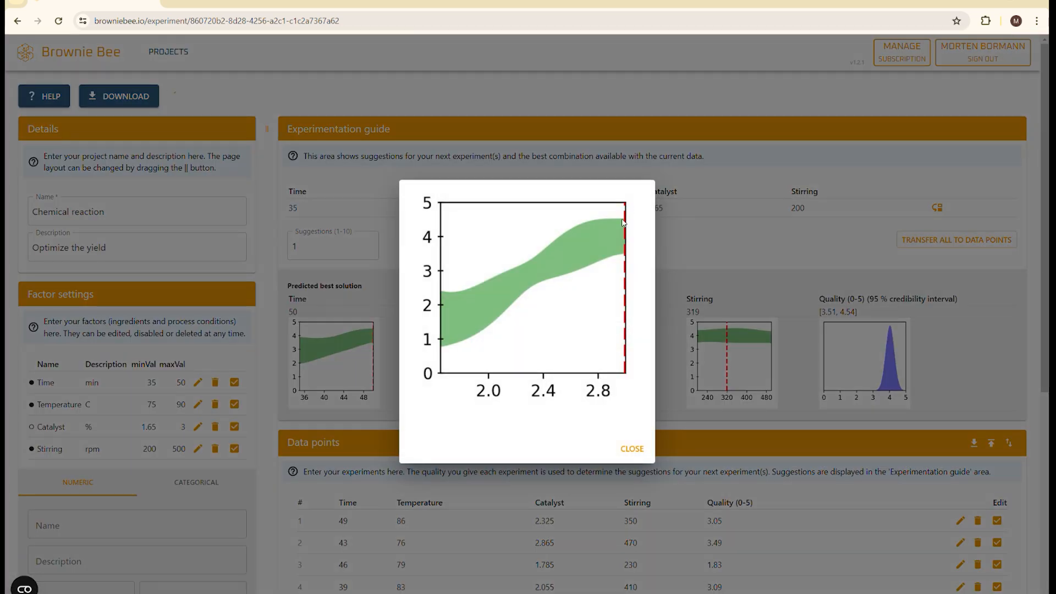
click(632, 449)
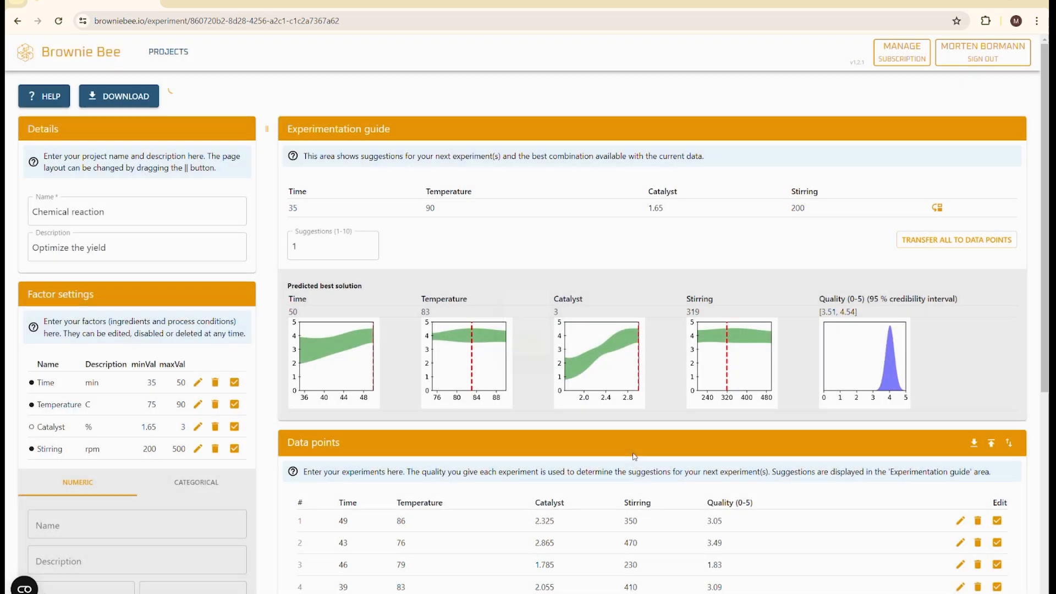
click(373, 366)
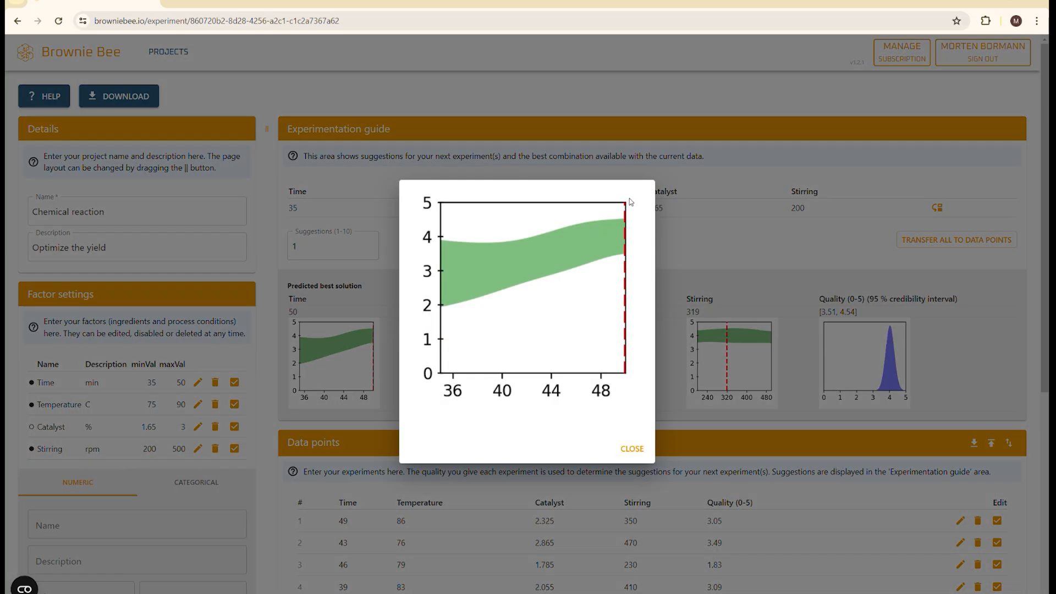
click(635, 451)
click(492, 384)
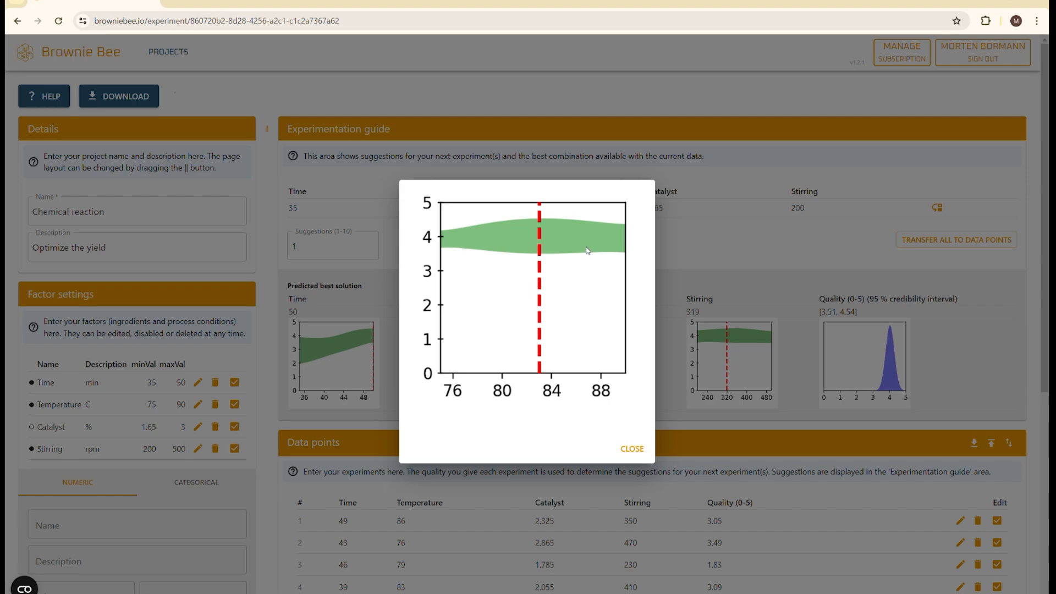
click(679, 270)
click(728, 336)
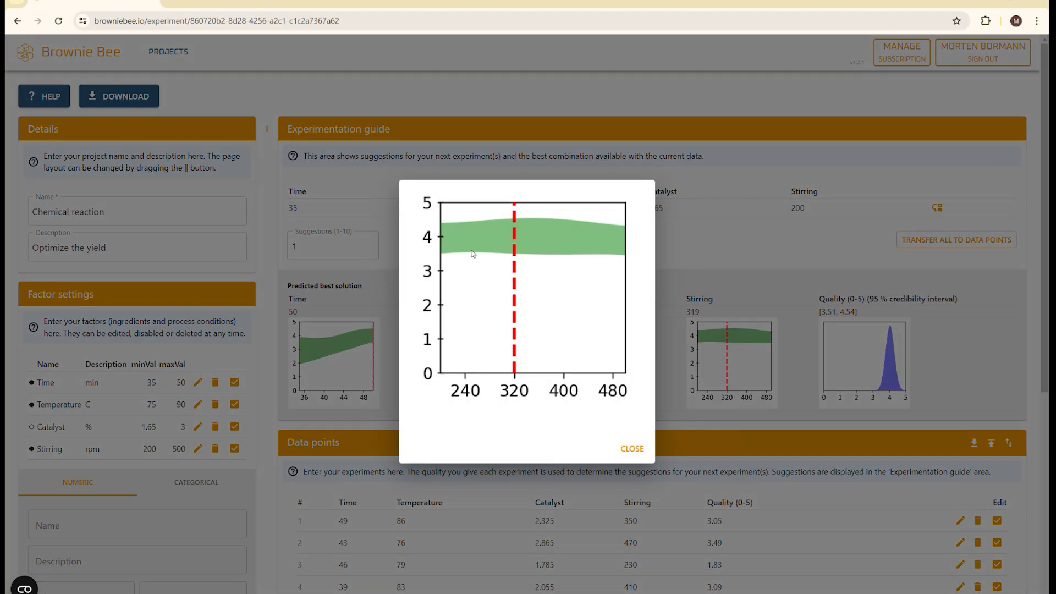
click(632, 449)
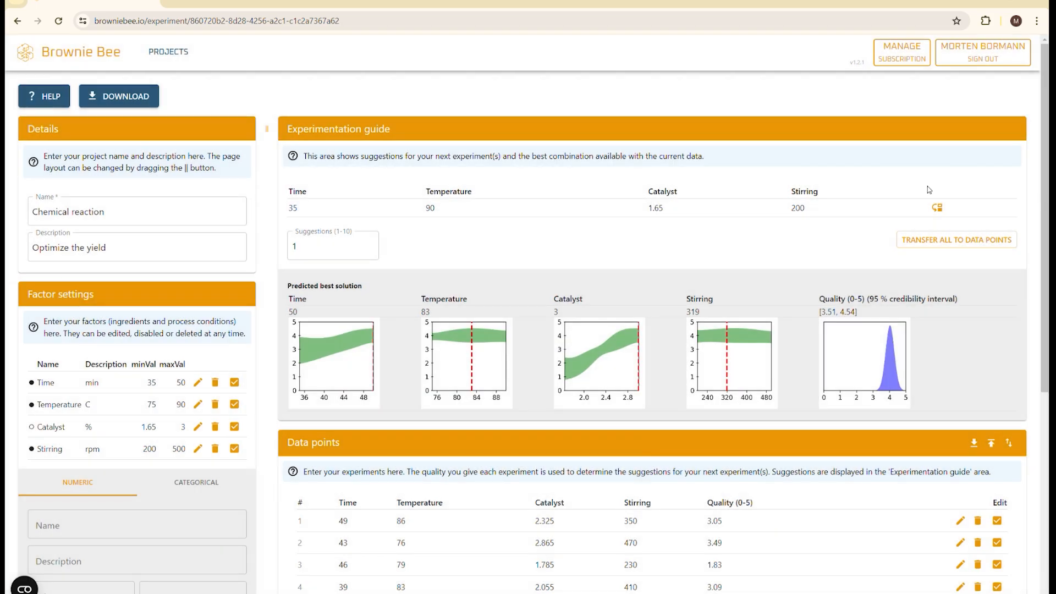
click(872, 361)
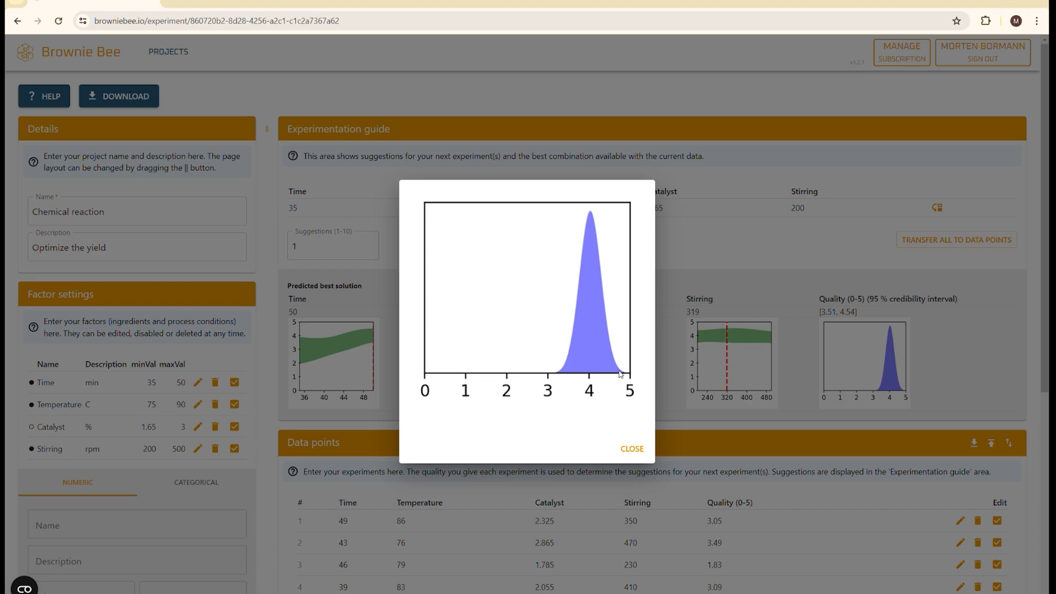
click(640, 450)
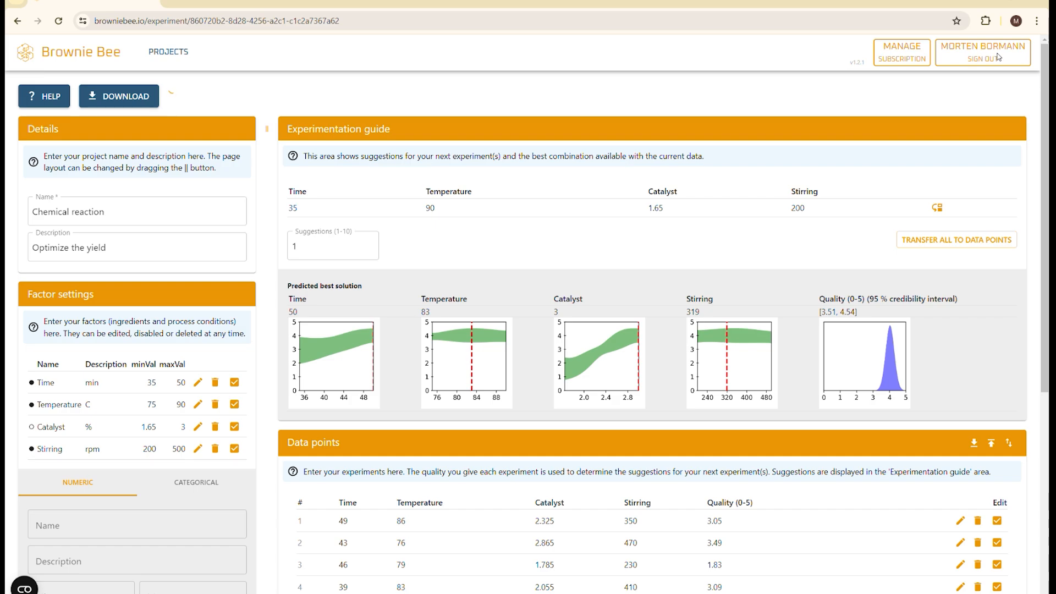